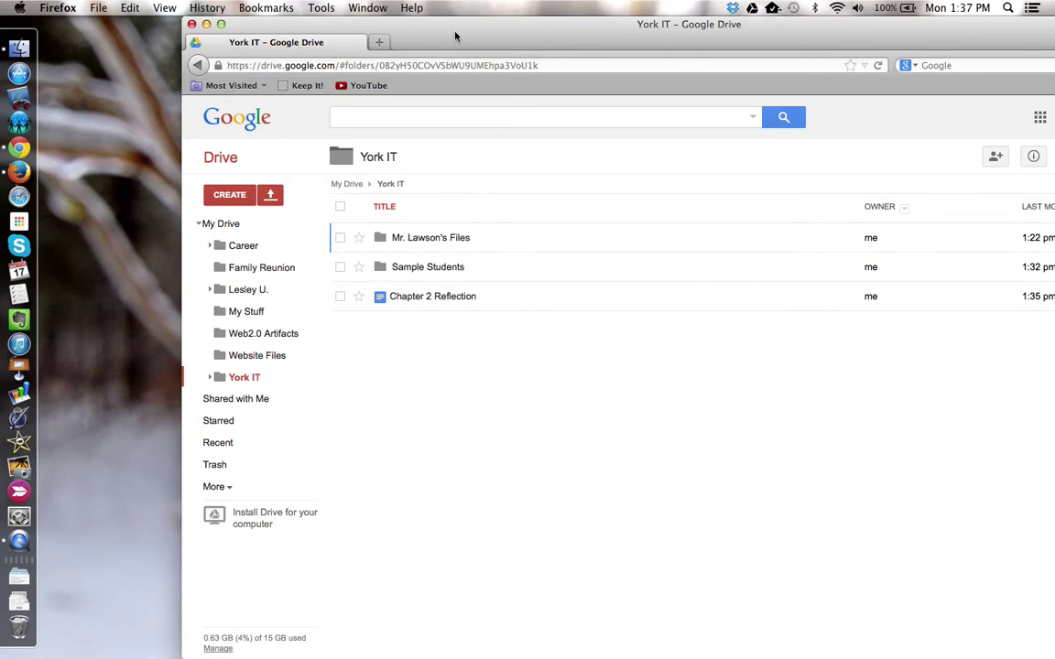
# - Create a new York IT folder titled with the student's username, a dash, and the teacher's name
pyautogui.click(234, 196)
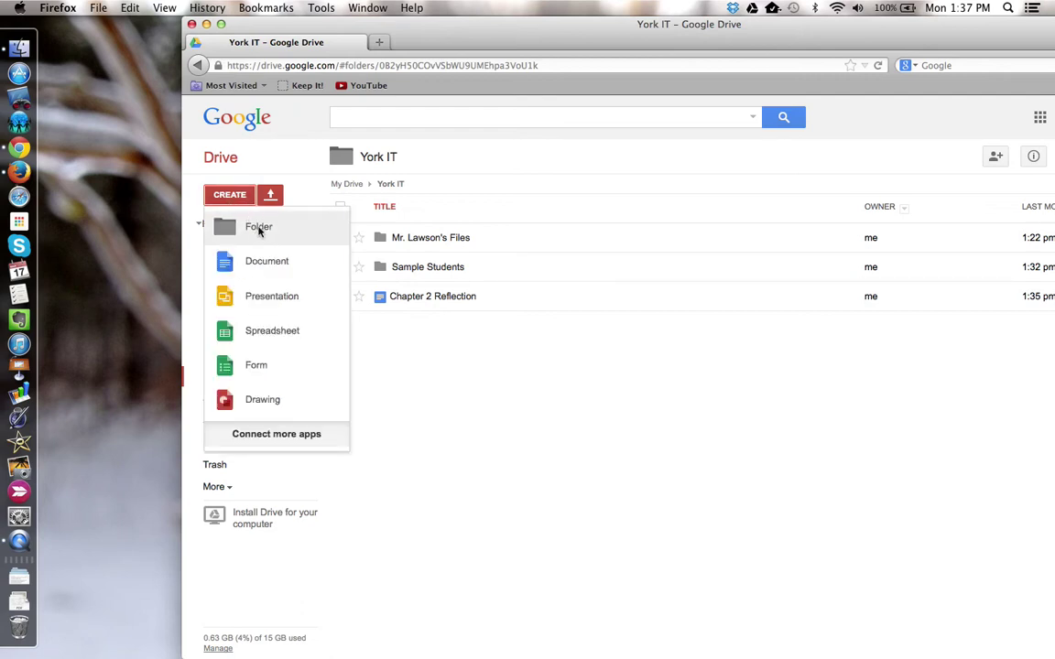
pyautogui.click(259, 229)
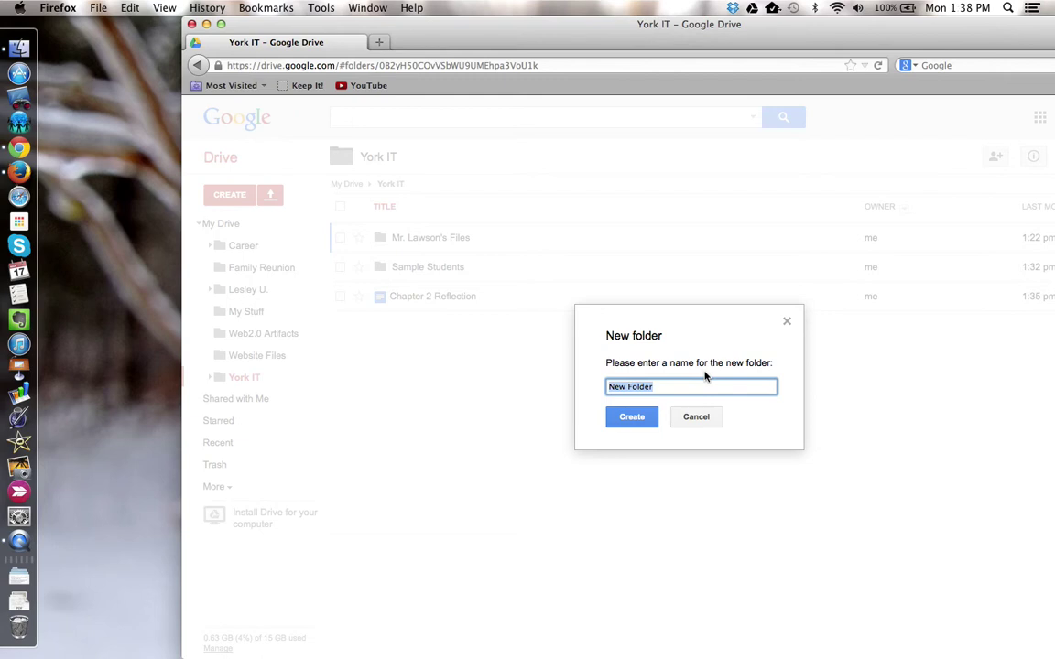
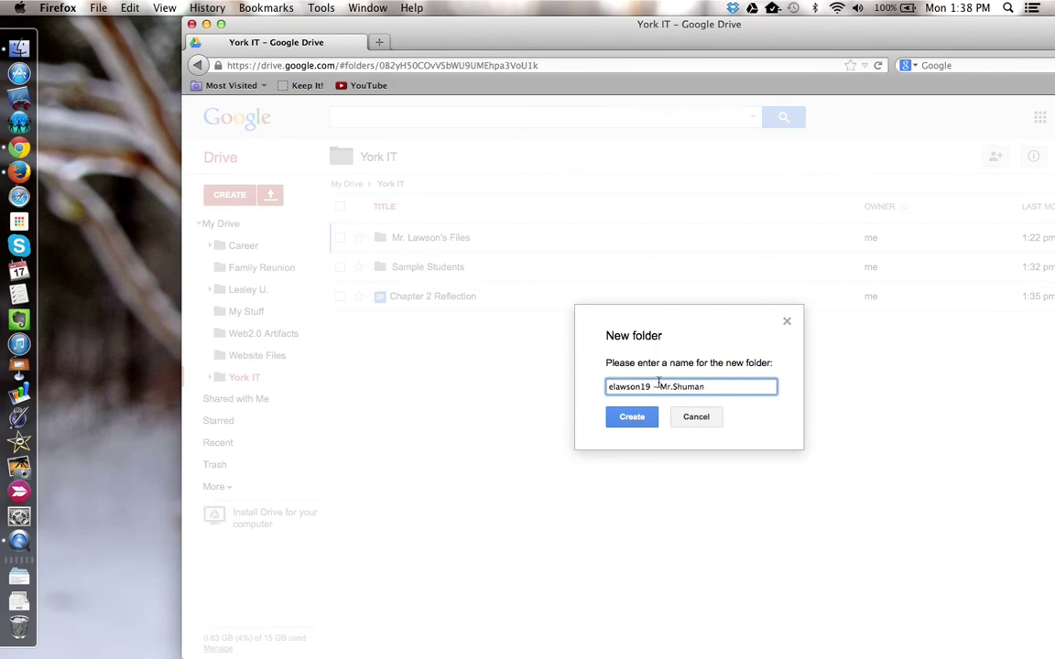
pyautogui.doubleClick(641, 387)
pyautogui.click(632, 420)
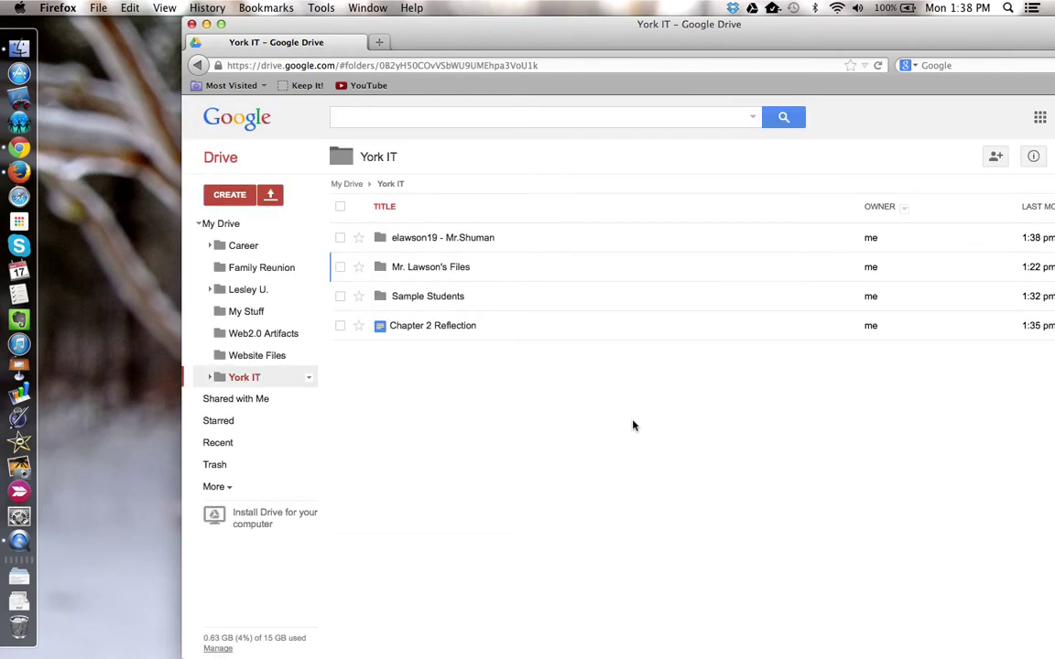
# - Share the new student folder with the teacher's school account, suggested after typing 'ns'
pyautogui.click(340, 238)
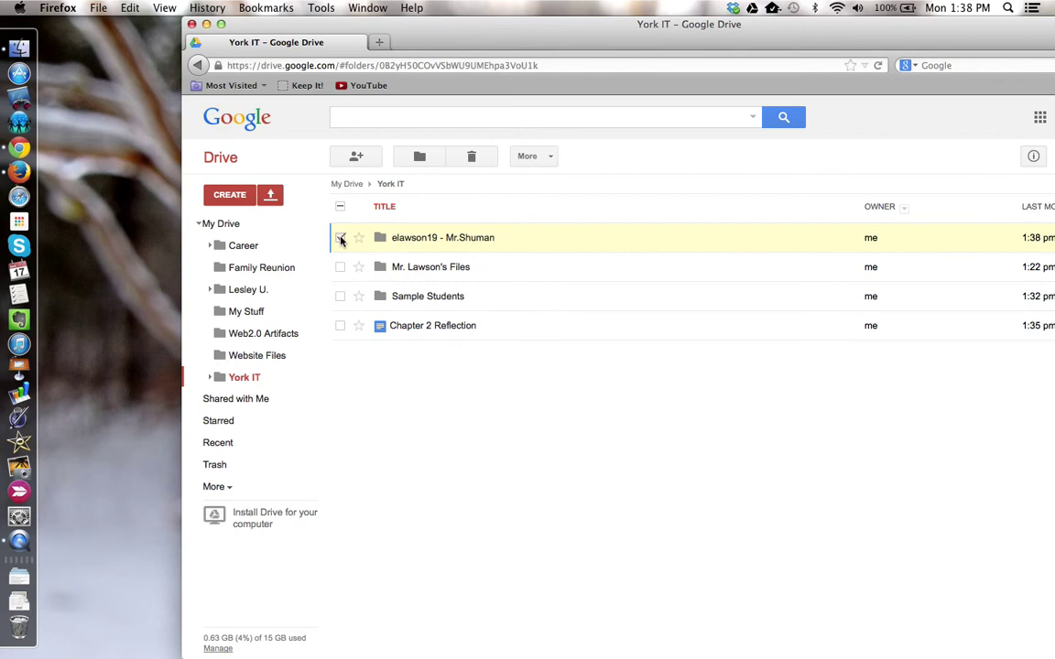
pyautogui.click(371, 163)
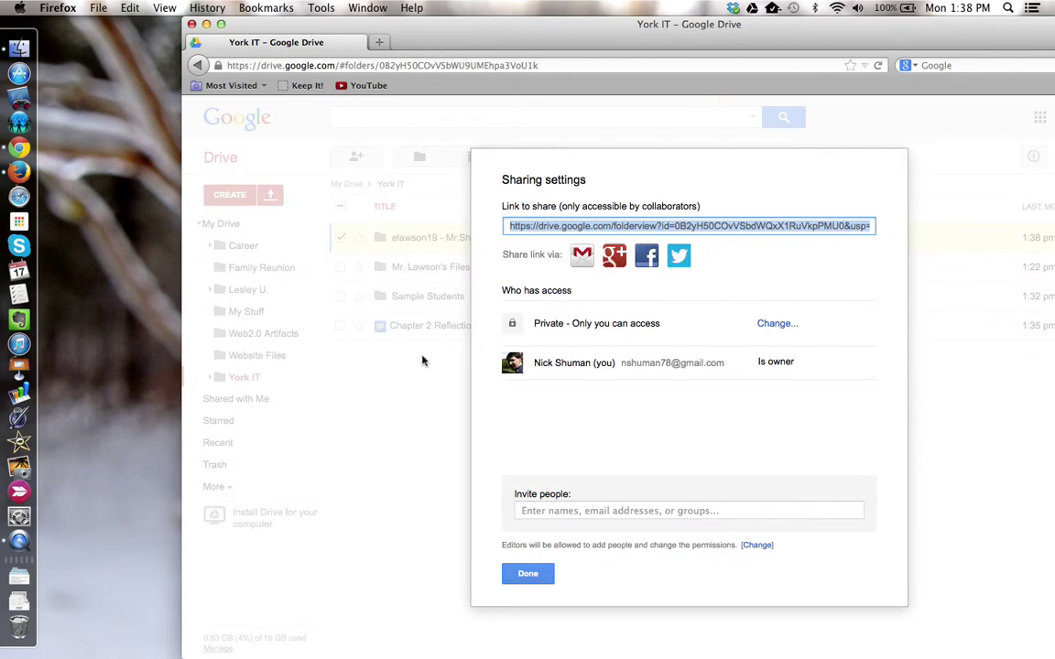
pyautogui.click(531, 512)
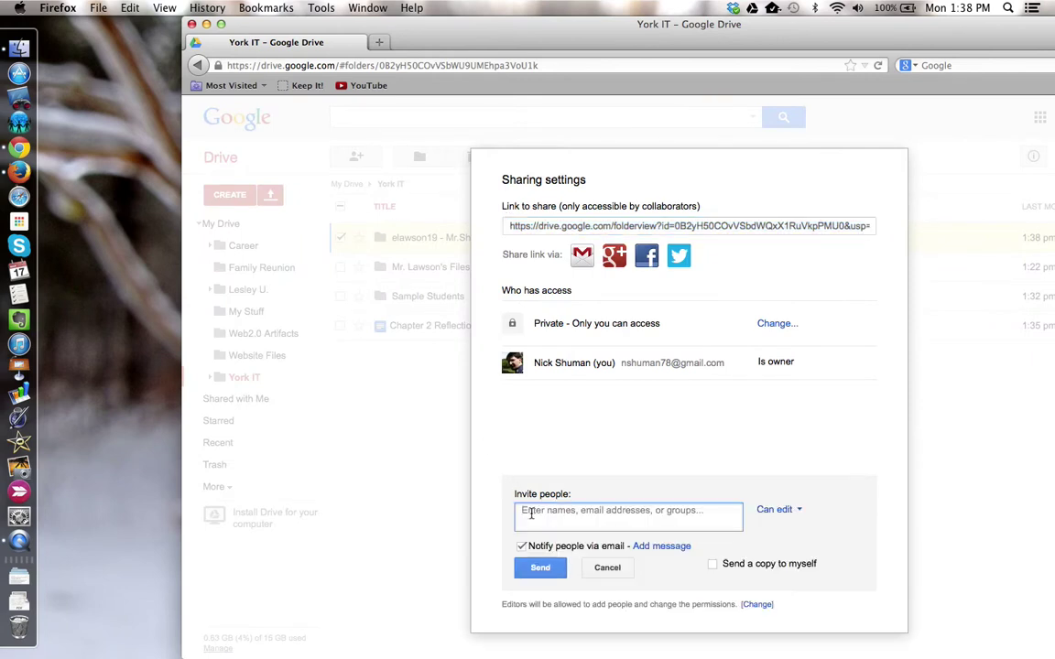
pyautogui.write('ns')
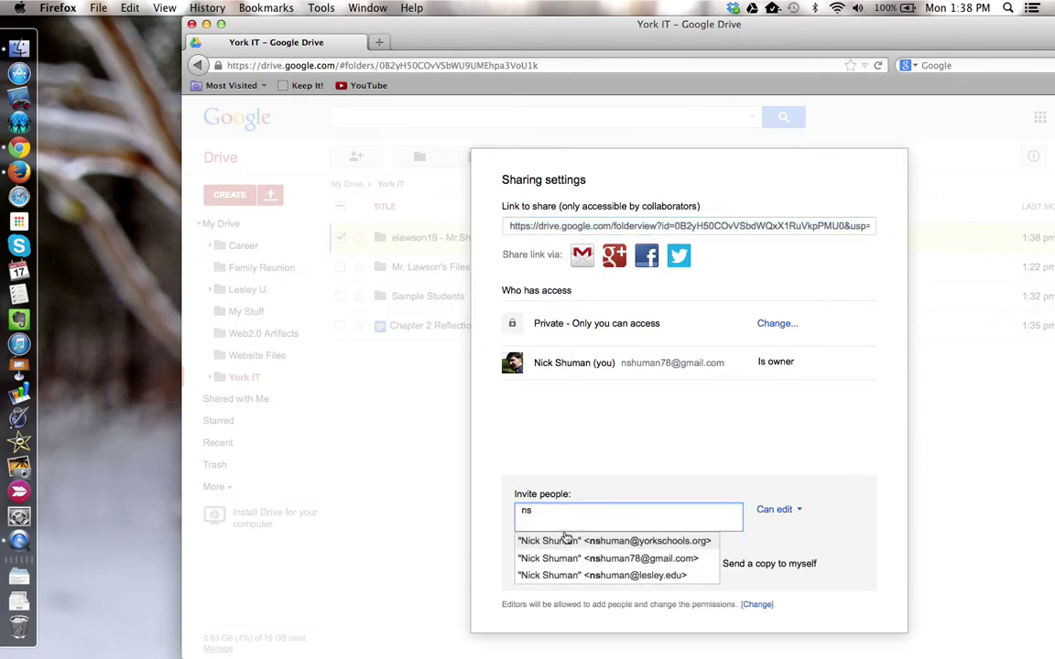
pyautogui.click(572, 541)
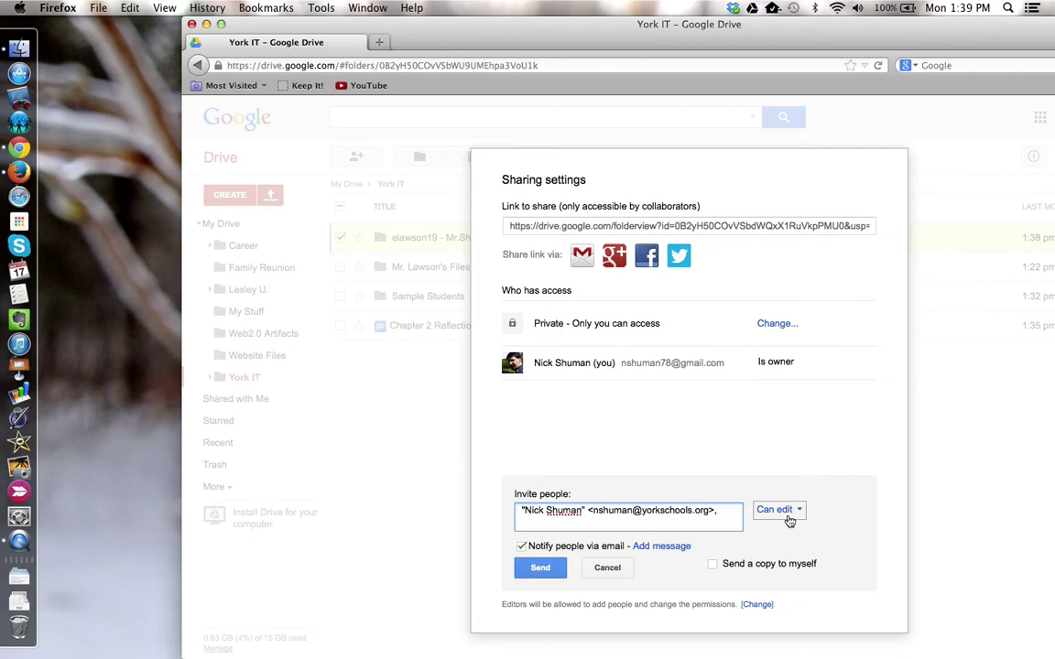
pyautogui.click(540, 570)
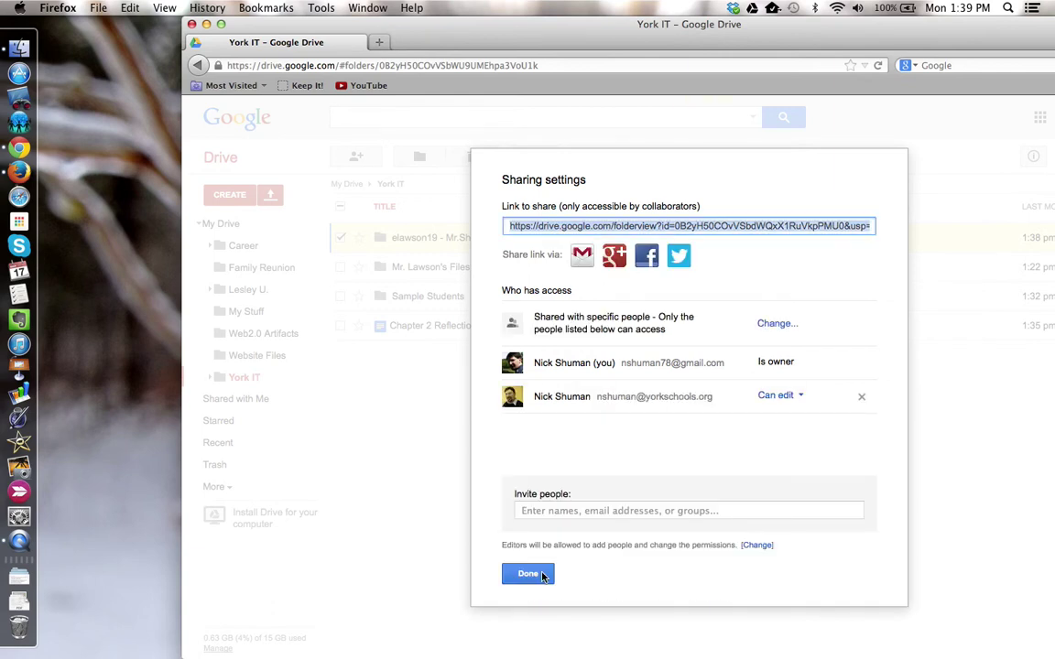
pyautogui.click(531, 574)
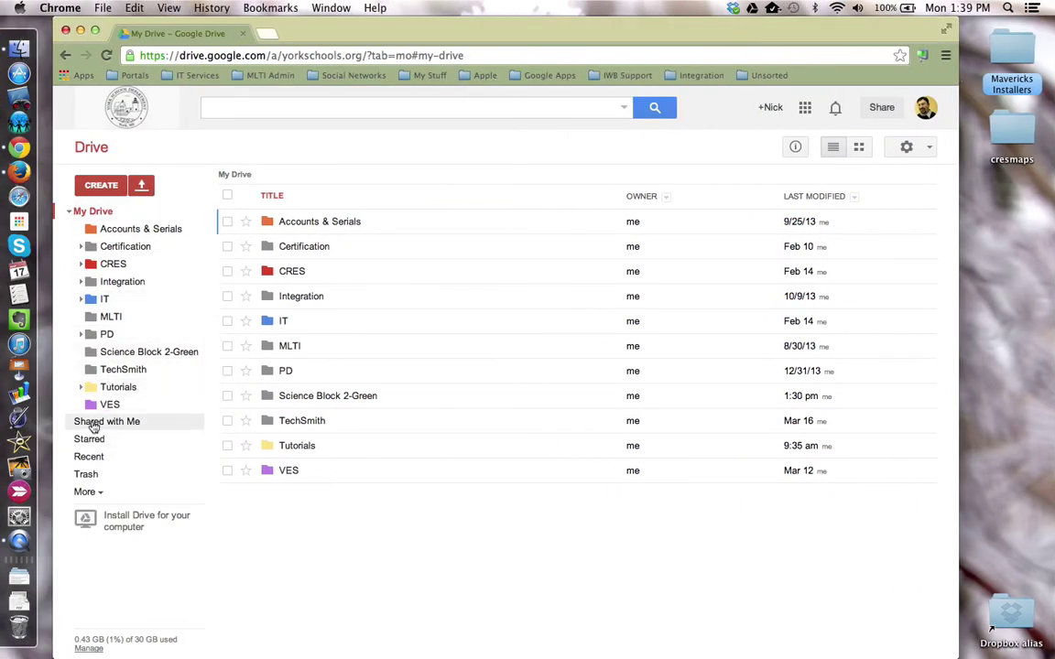
# - From Shared with Me, add the four shared student folders to the teacher's My Drive
pyautogui.click(92, 423)
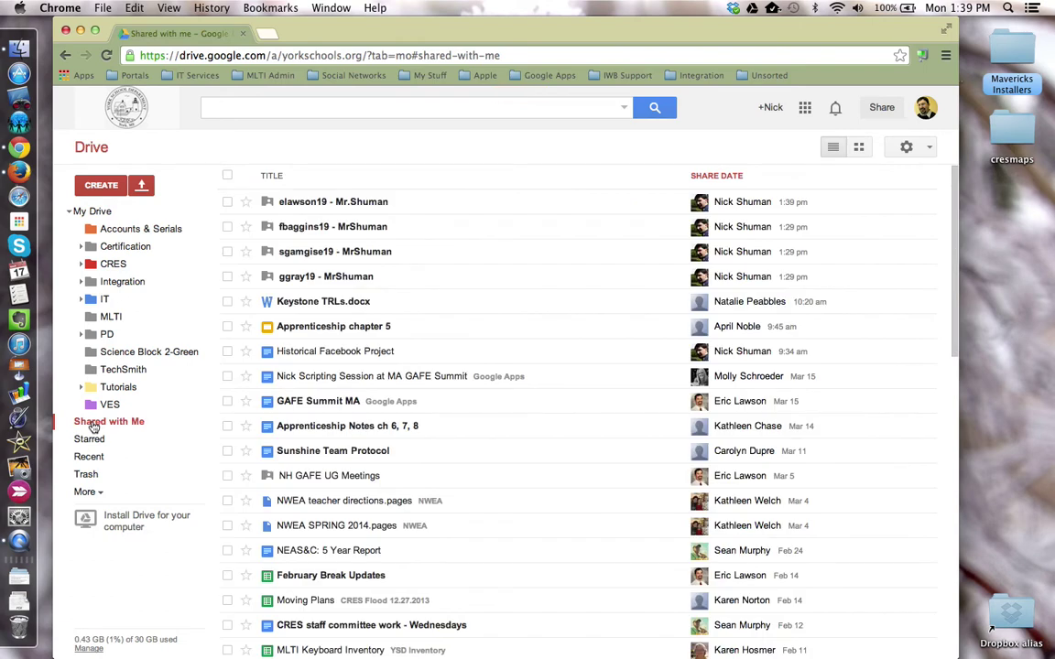
pyautogui.click(227, 202)
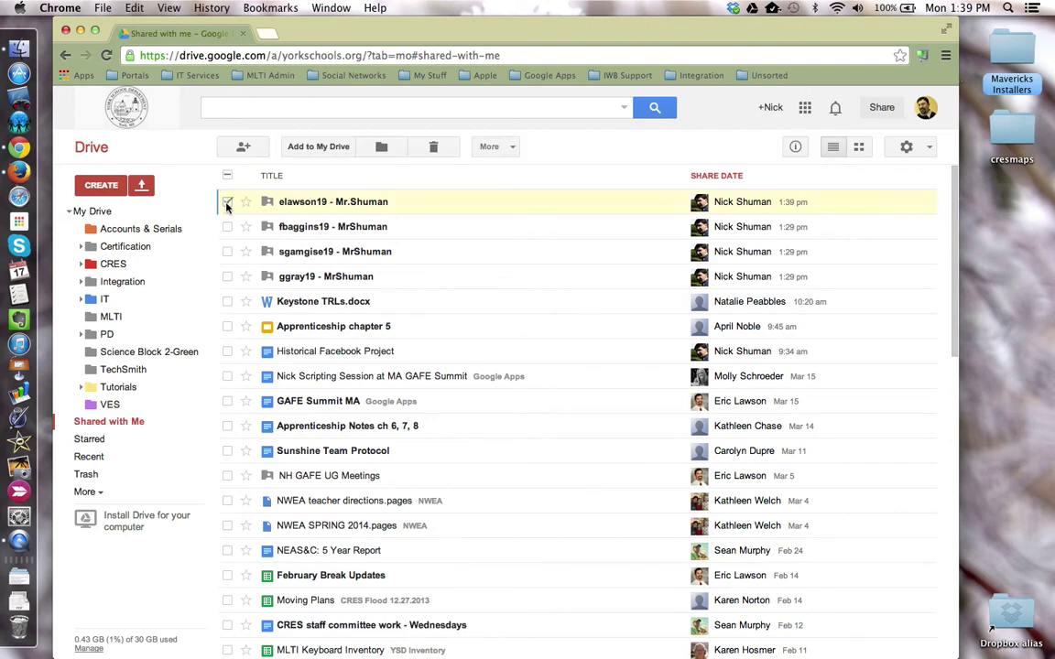
pyautogui.click(227, 226)
pyautogui.click(227, 251)
pyautogui.click(227, 277)
pyautogui.click(328, 147)
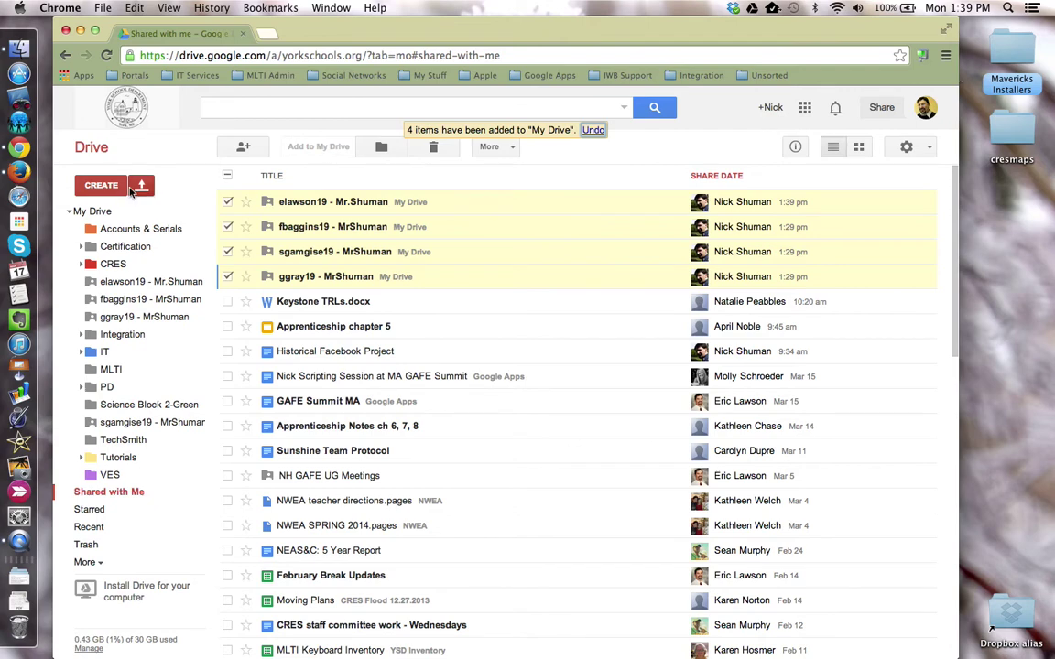
# - Drag the four student folders in My Drive into Science Block 2-Green, then open that folder
pyautogui.click(94, 215)
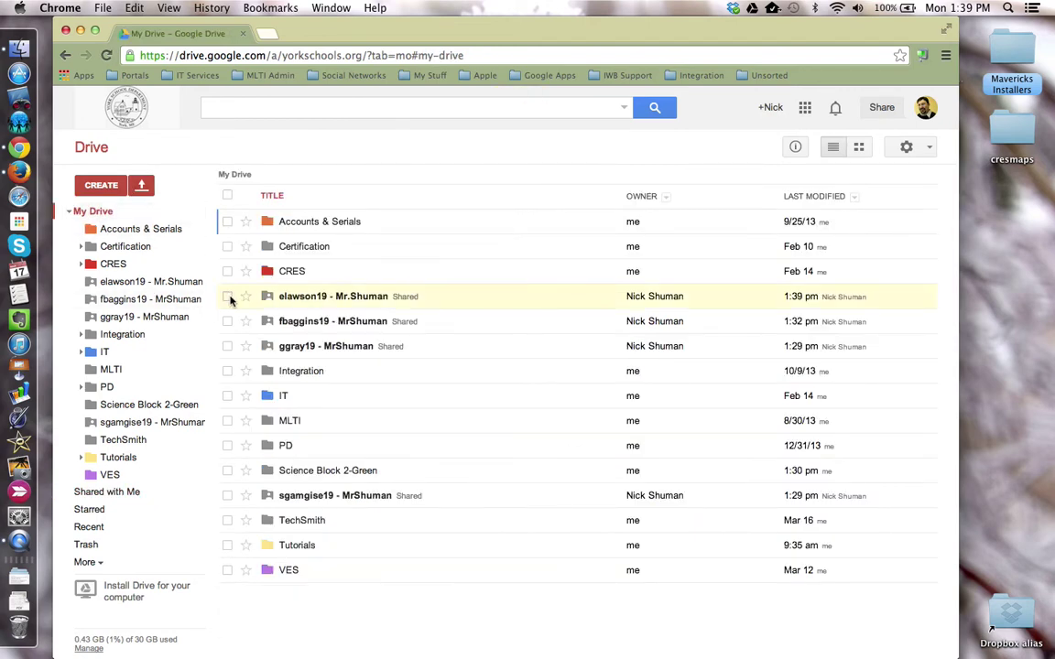
pyautogui.click(227, 297)
pyautogui.click(227, 321)
pyautogui.click(227, 346)
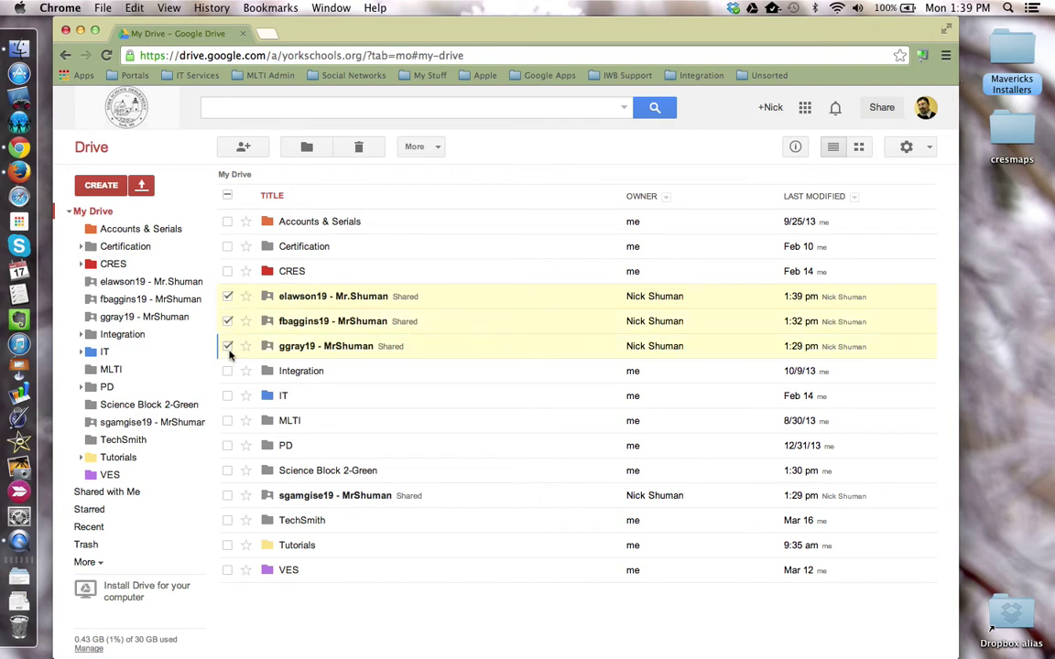
pyautogui.click(228, 496)
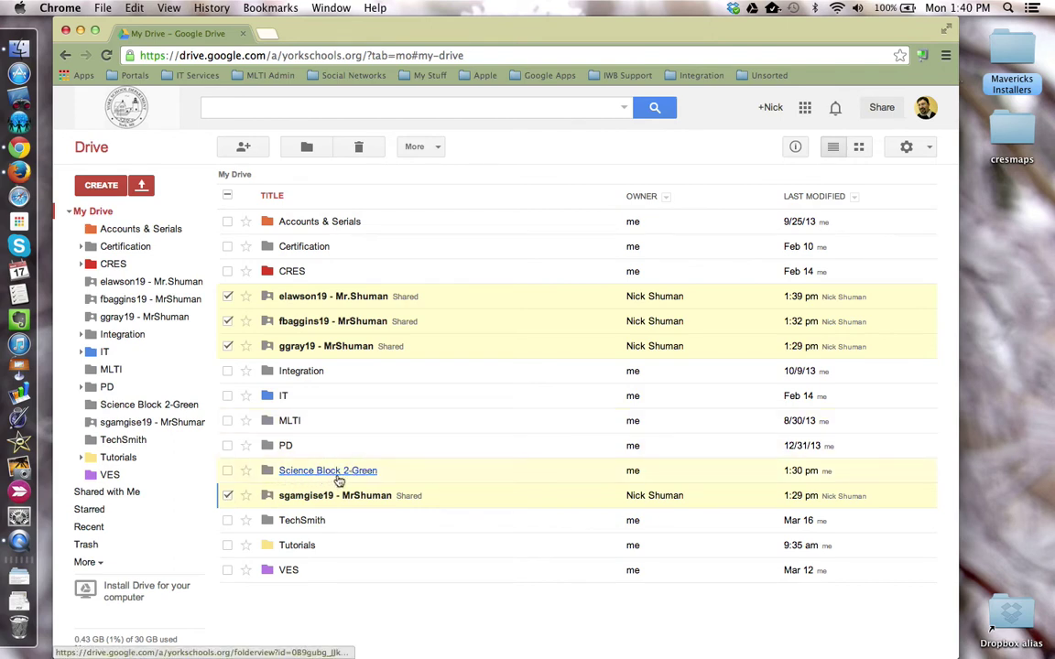
pyautogui.click(334, 350)
pyautogui.moveTo(335, 350); pyautogui.dragTo(300, 477)
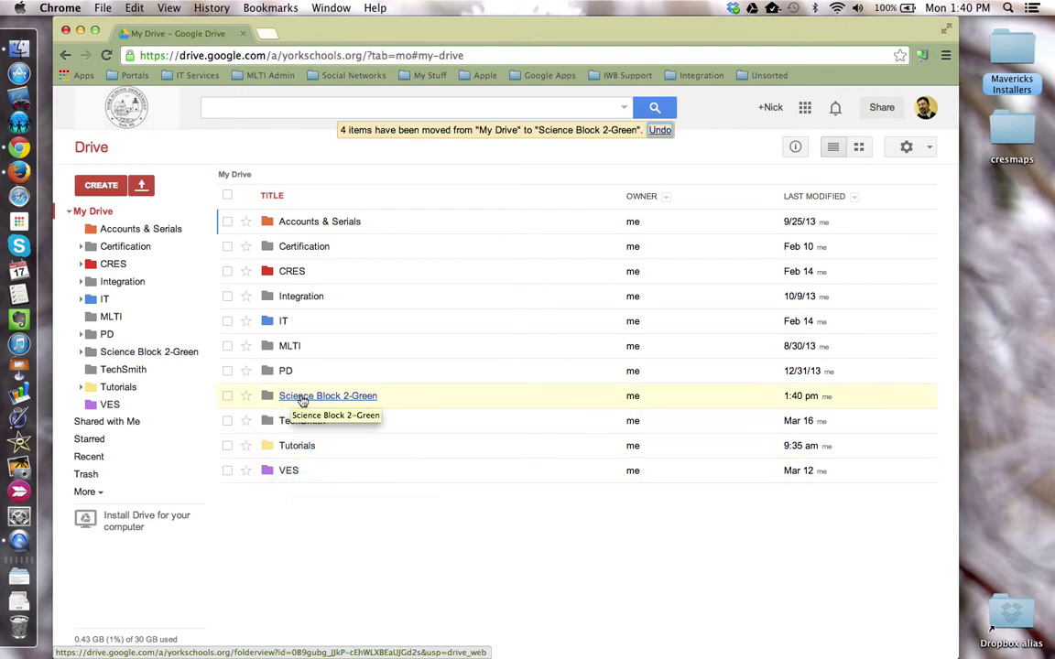
pyautogui.click(303, 397)
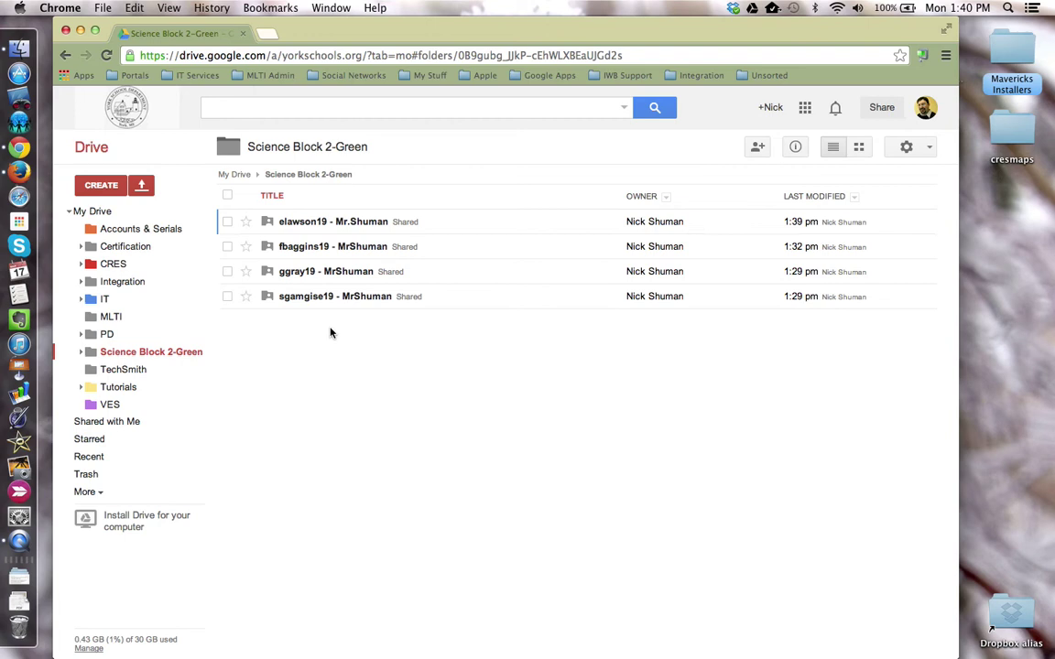
# - Show the details and activity panel for the current folder
pyautogui.click(802, 150)
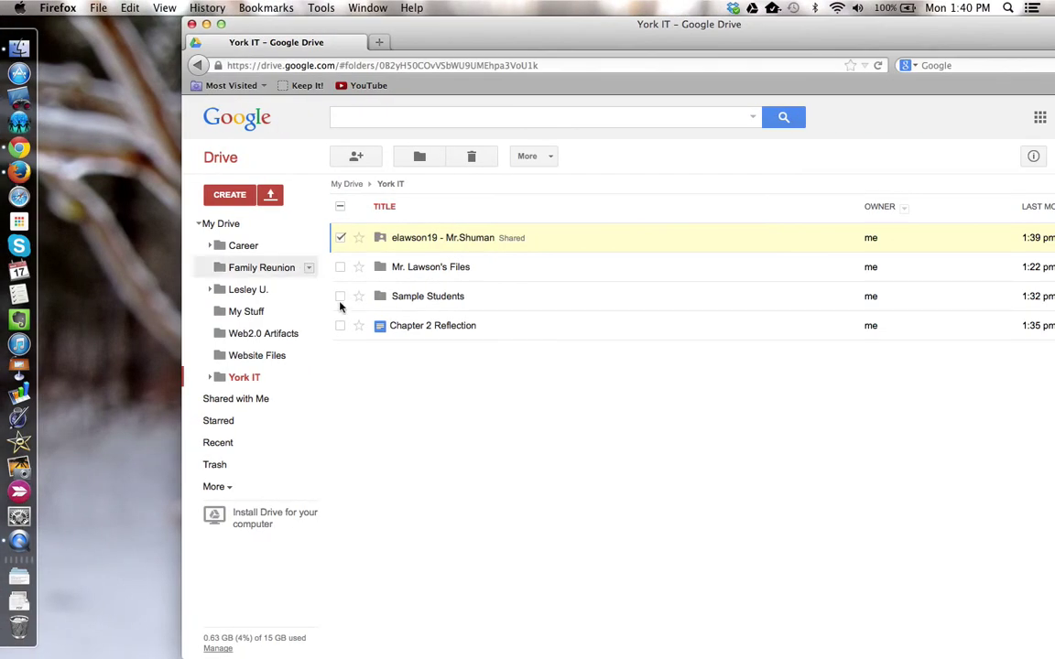
# - Move the Chapter 2 Reflection document from York IT into the student's shared class folder
pyautogui.click(339, 237)
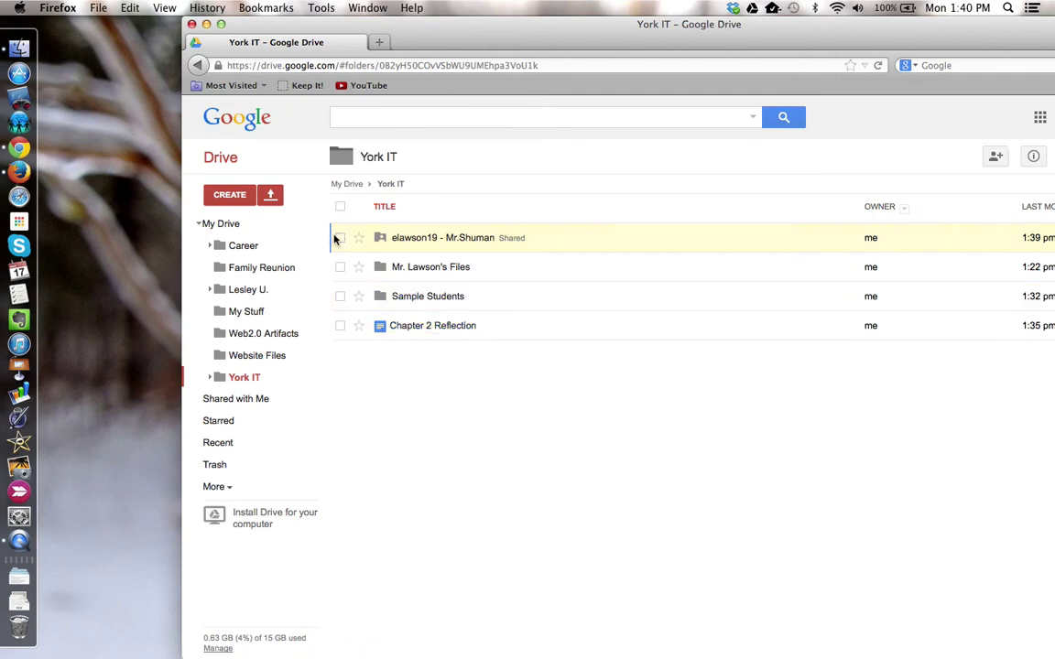
pyautogui.click(340, 327)
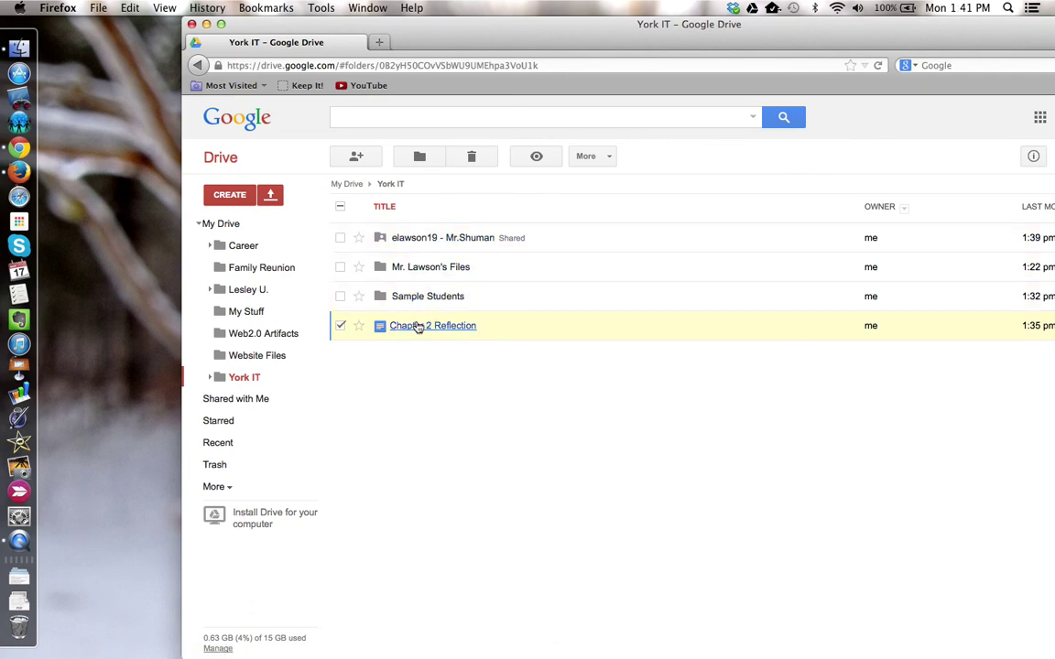
pyautogui.click(433, 161)
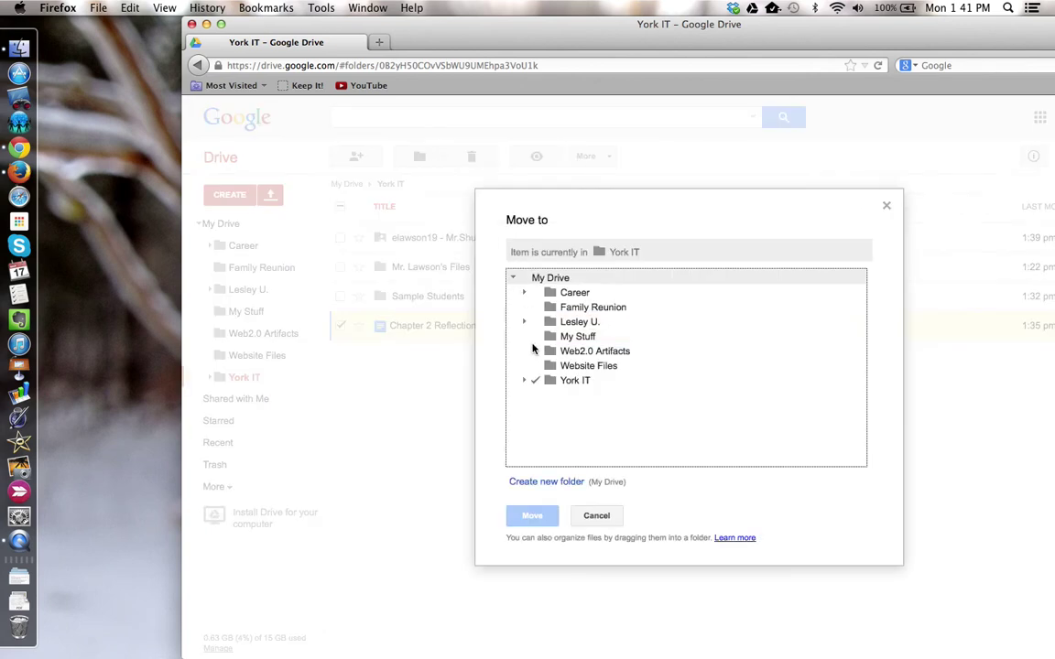
pyautogui.click(524, 380)
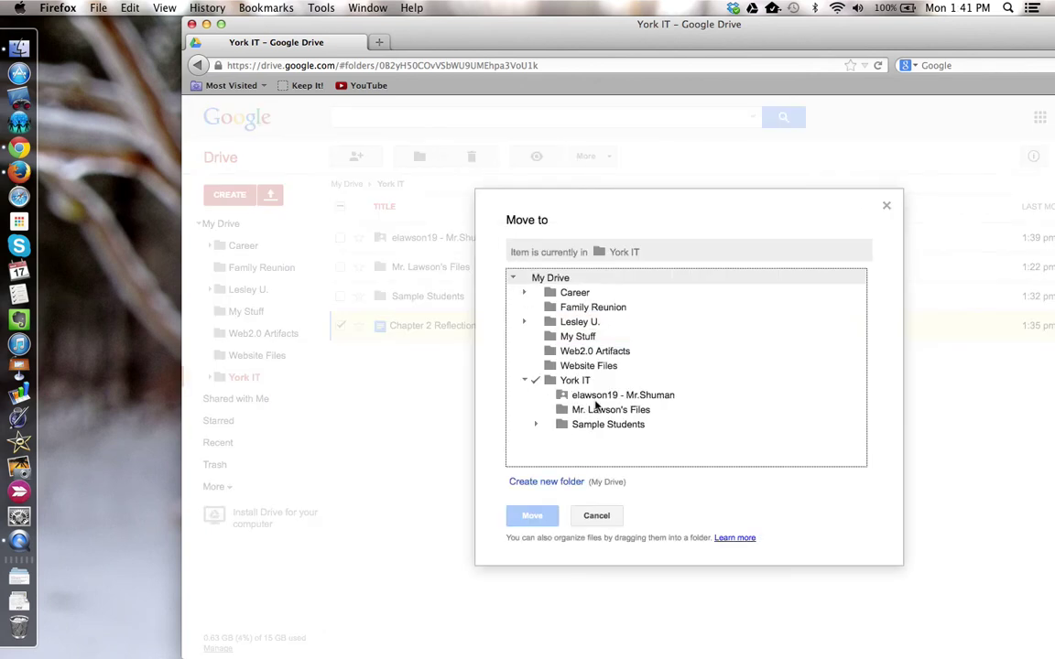
pyautogui.click(596, 399)
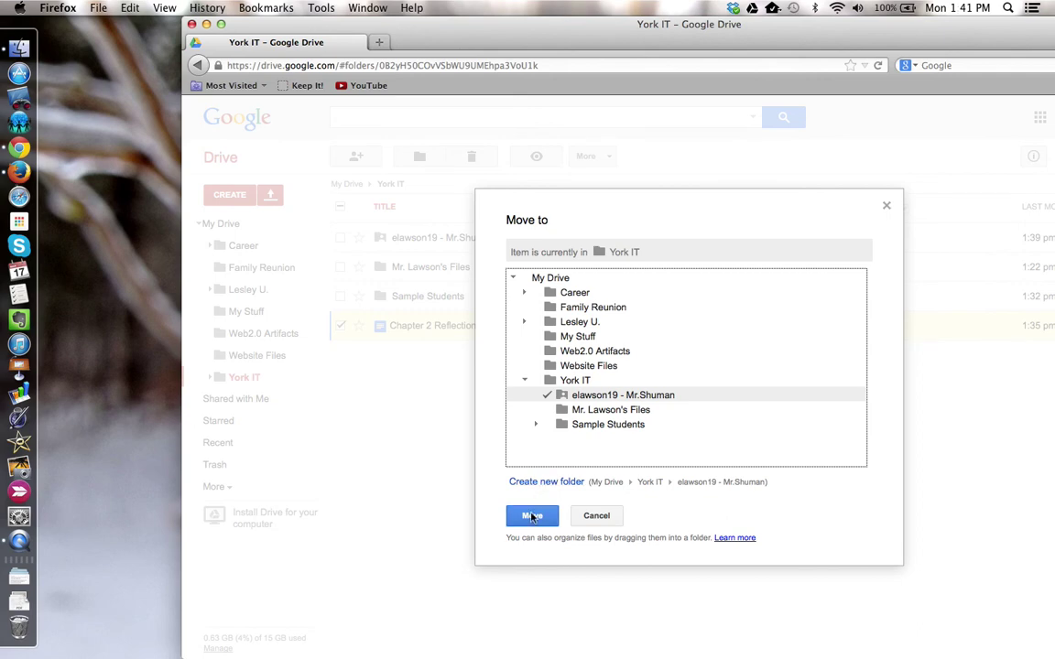
pyautogui.click(533, 515)
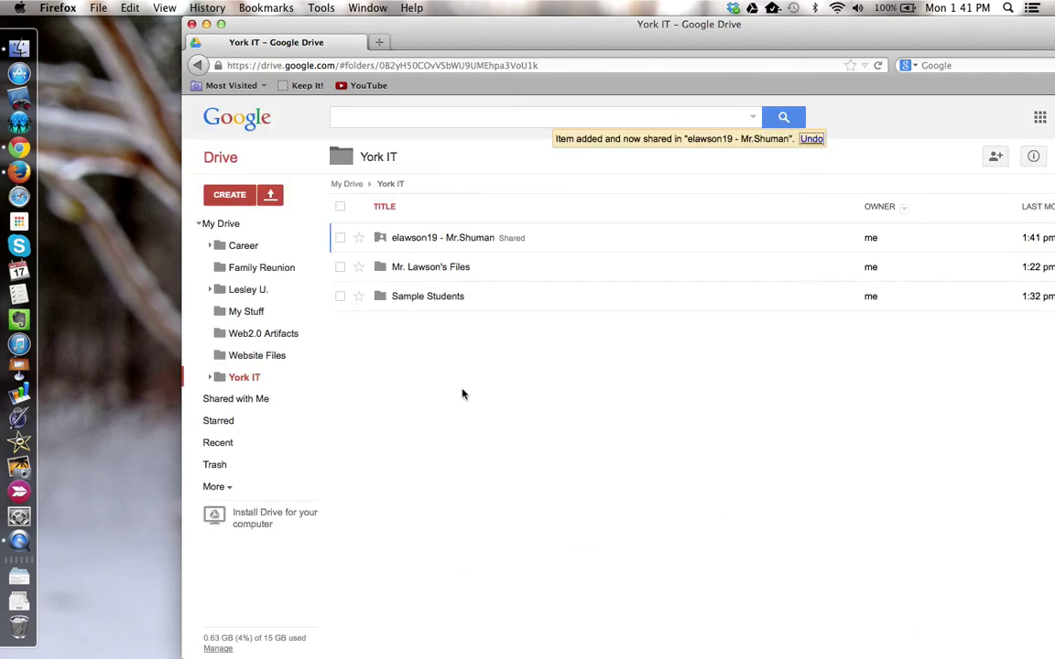
# - Open the student's shared folder in the teacher's Drive, view Chapter 2 Reflection, then close its tab
pyautogui.click(414, 238)
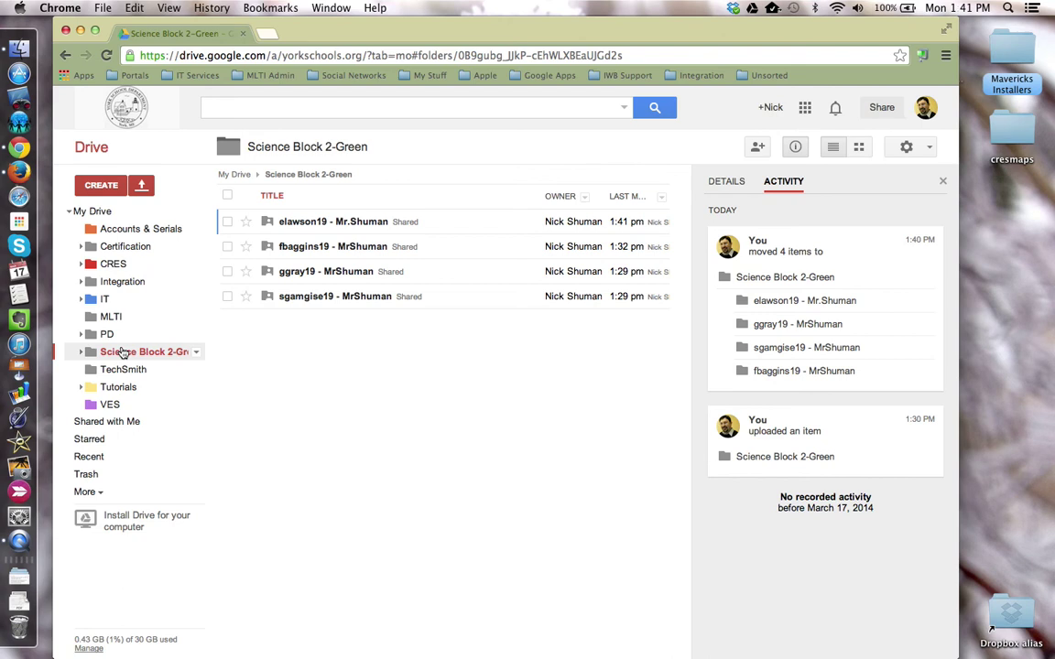
pyautogui.click(332, 222)
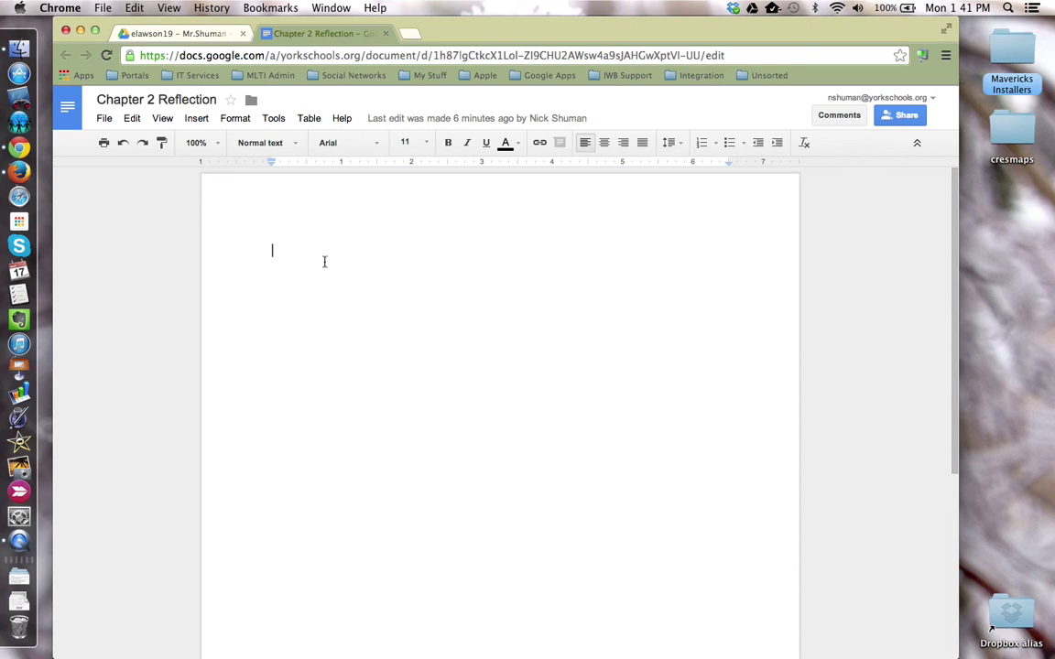
pyautogui.click(386, 33)
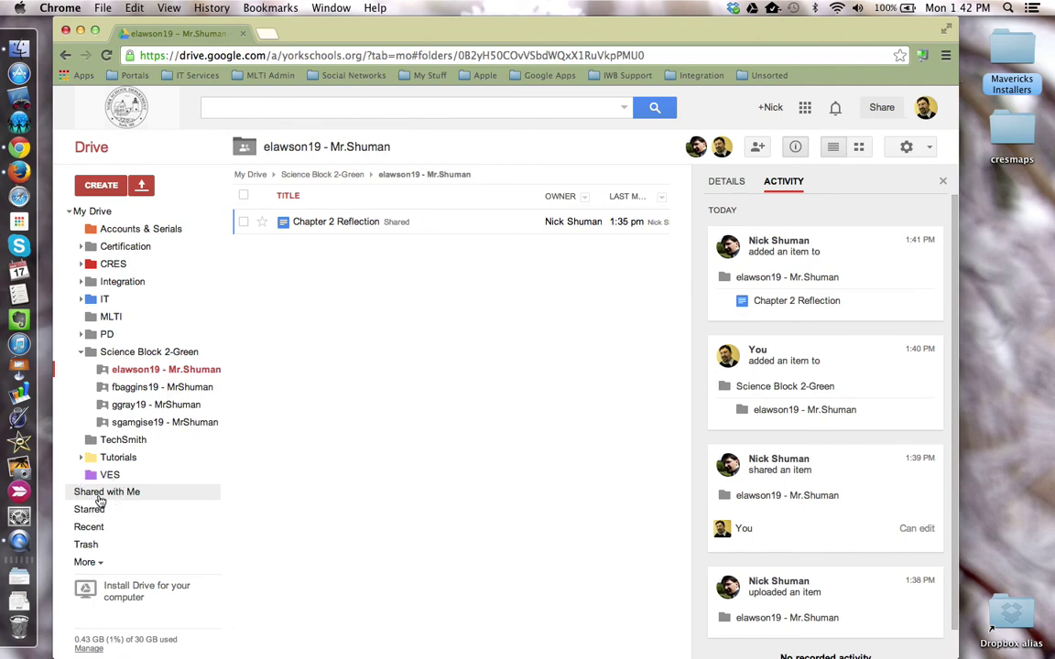
# - Add the remaining shared student folders to My Drive and reopen Science Block 2-Green
pyautogui.click(99, 497)
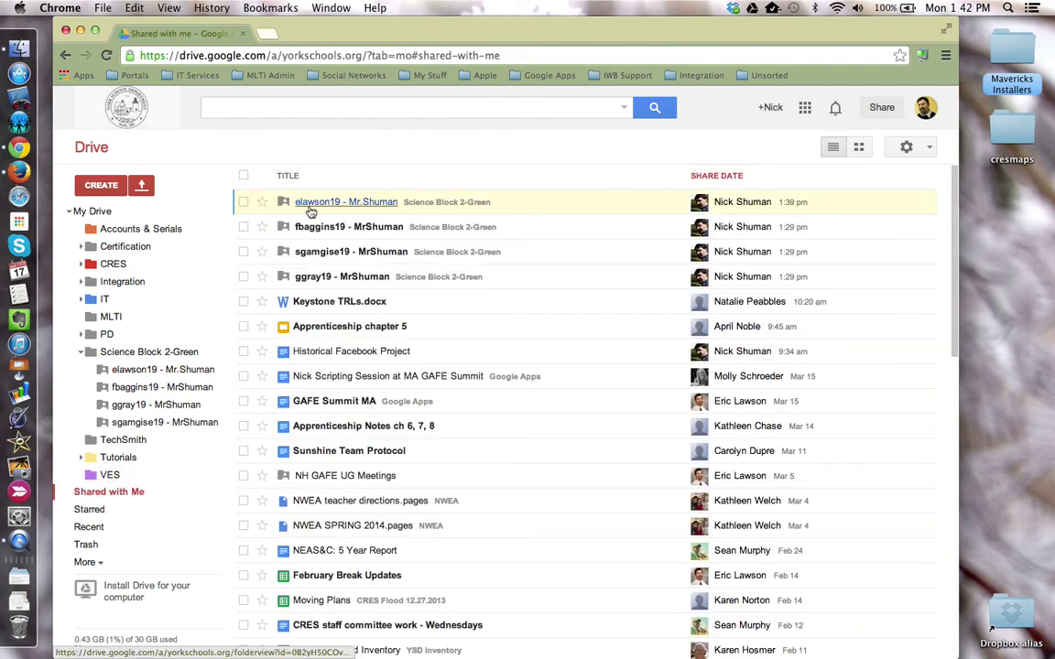
pyautogui.click(244, 276)
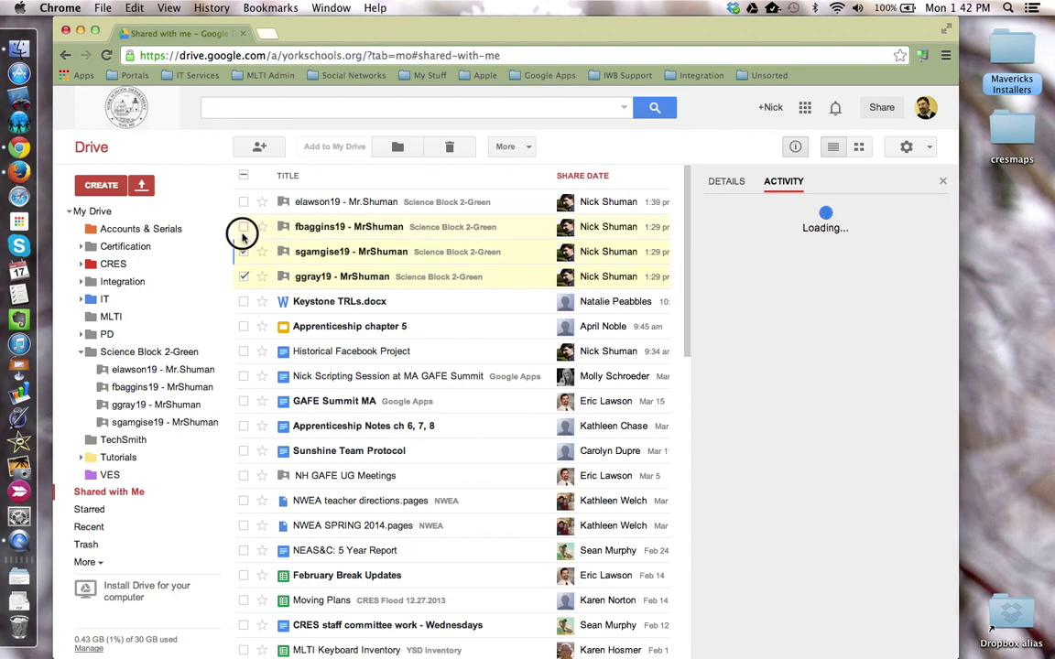
pyautogui.click(243, 202)
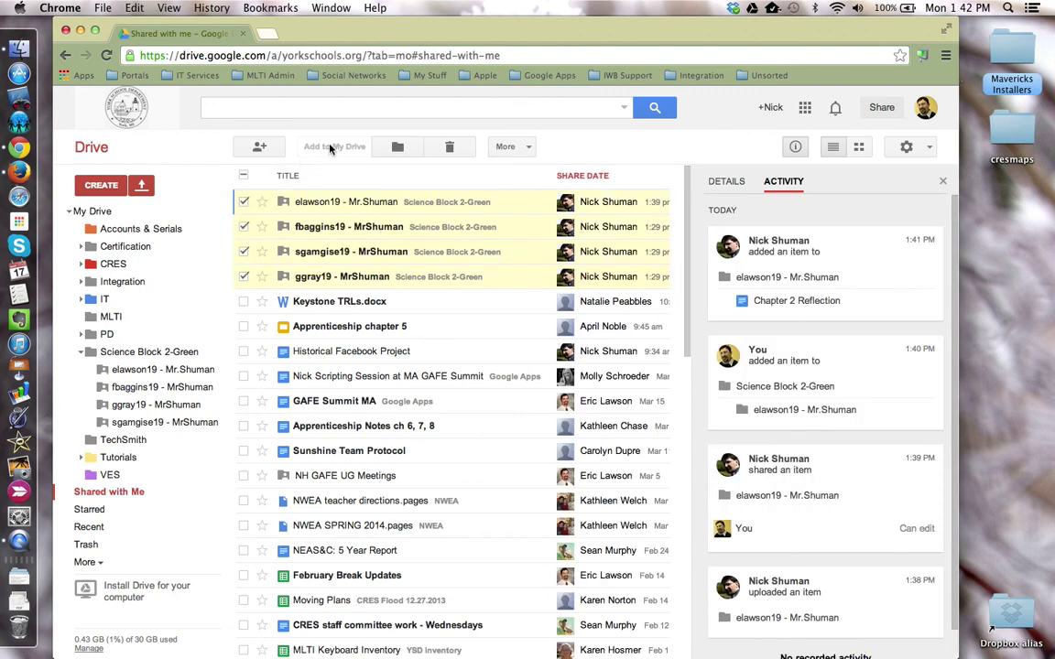
pyautogui.click(93, 211)
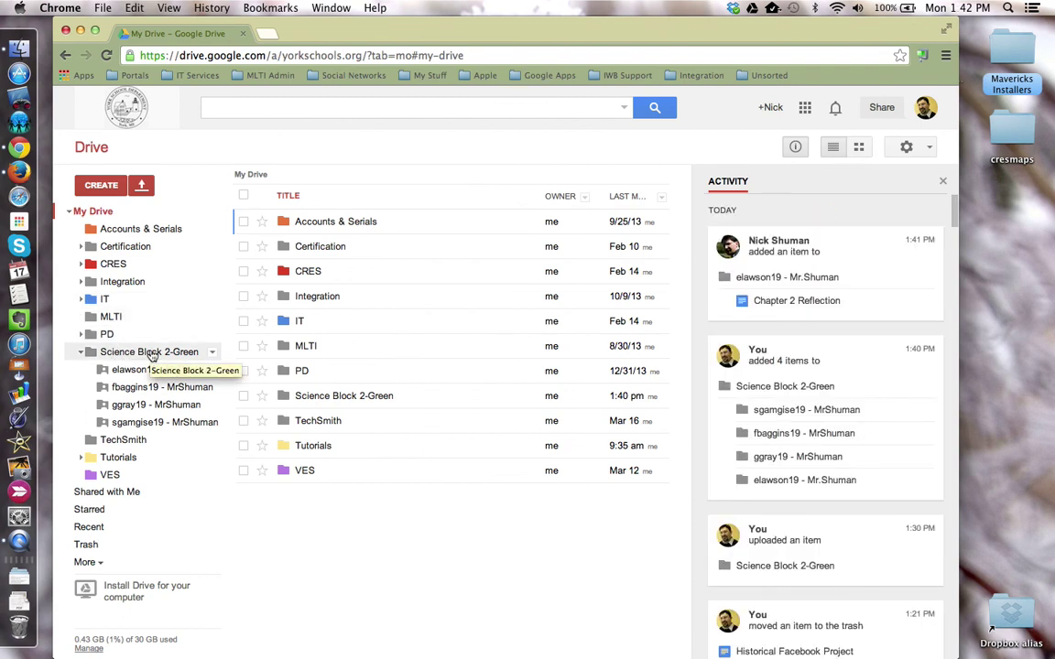
pyautogui.click(151, 352)
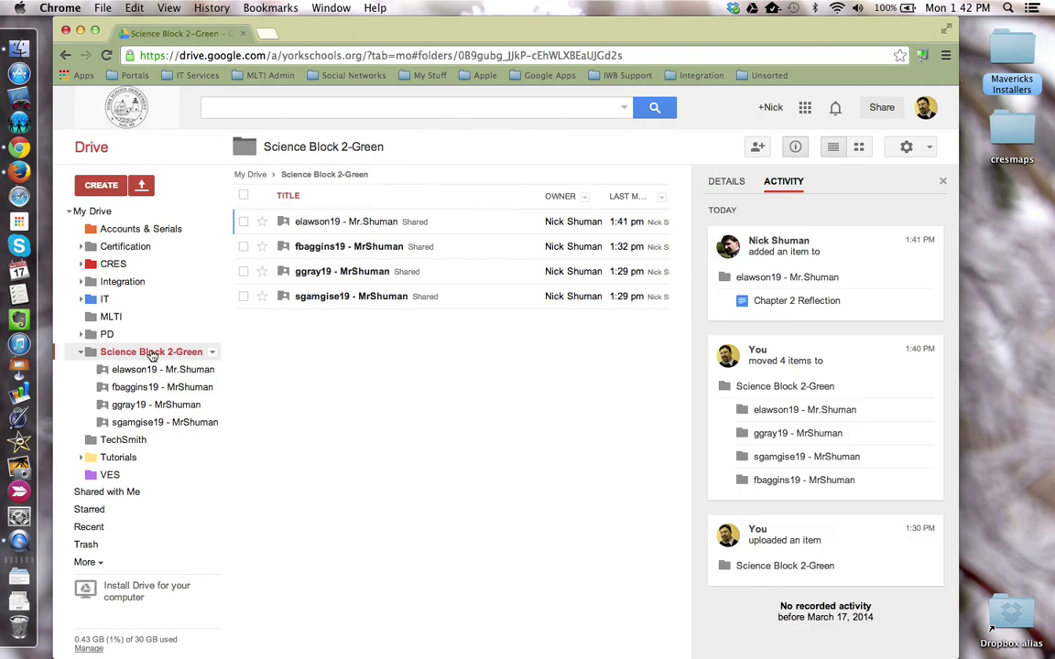